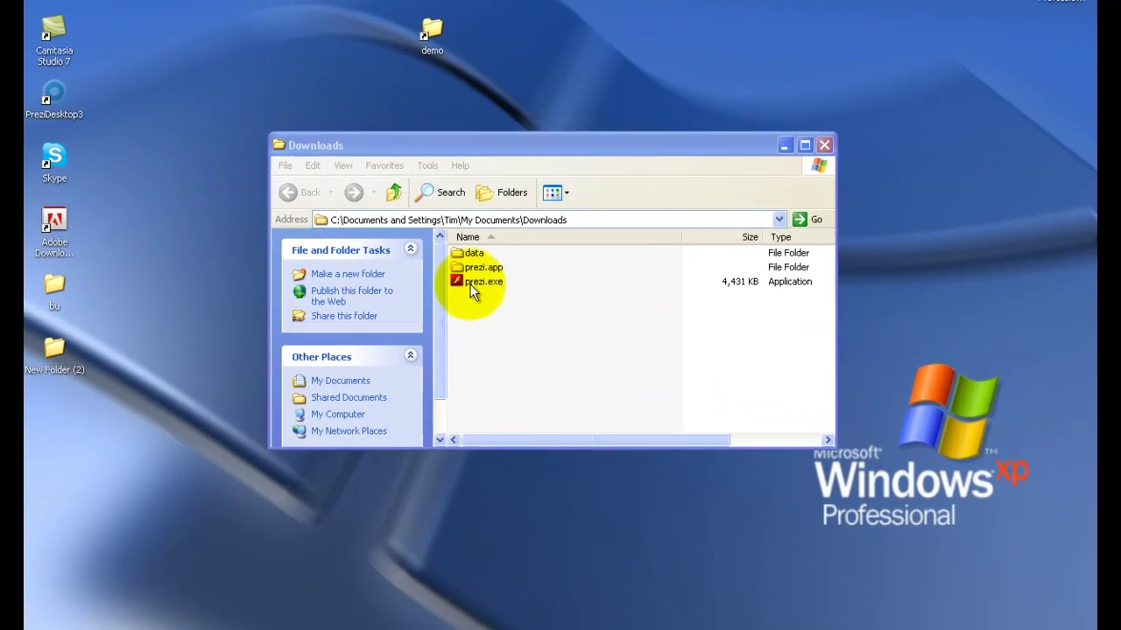
Run prezi.exe, watch the Autoplay V1.7 introduction in Flash Player, then close the player.
{"action": "double_click", "coordinate": [500, 291]}
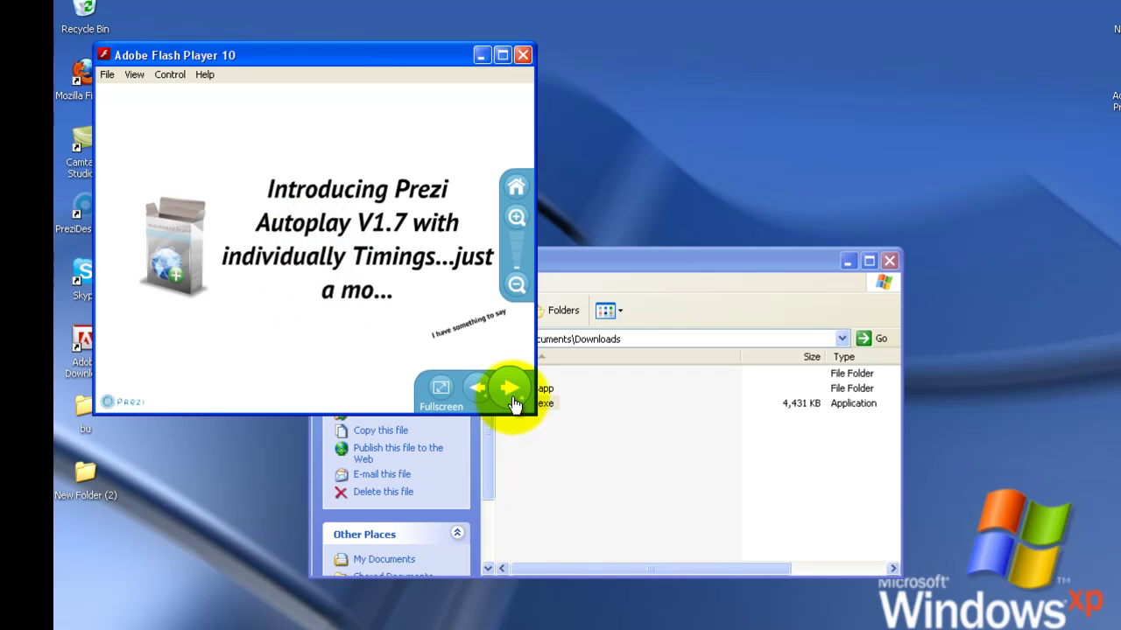
{"action": "mouse_move", "coordinate": [512, 396]}
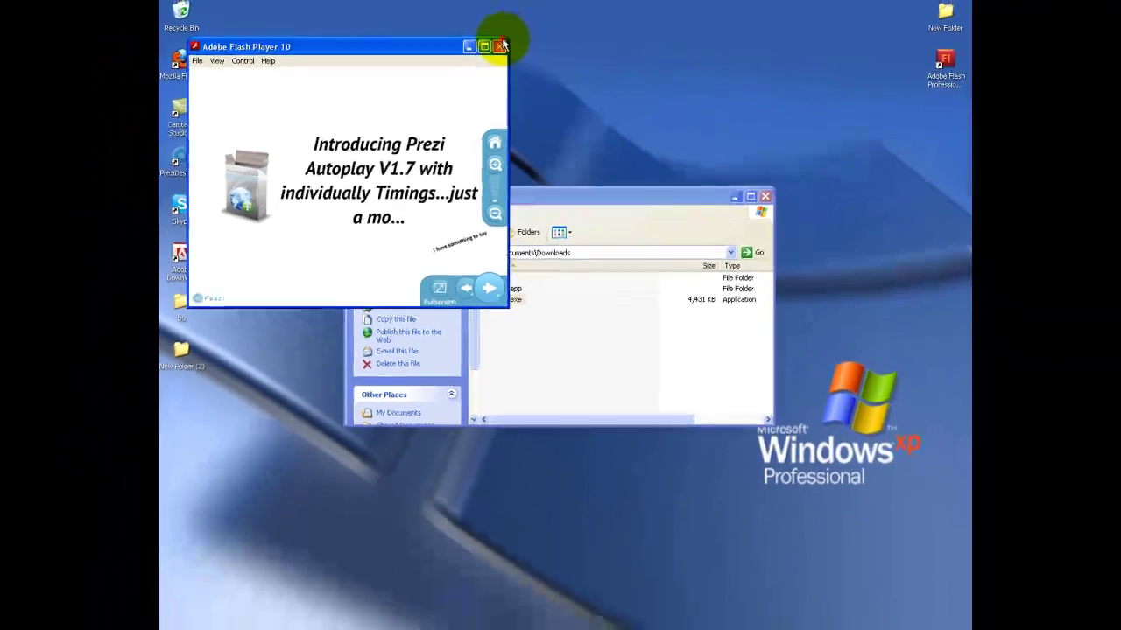
{"action": "left_click", "coordinate": [501, 45]}
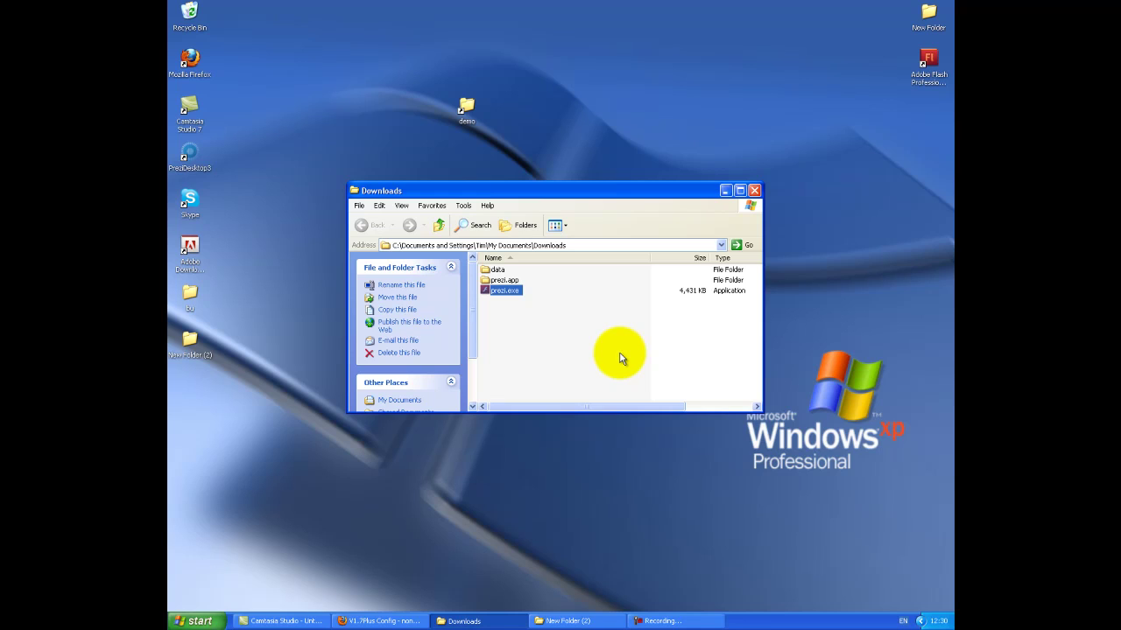
Paste Autoplayer_Engine_v17.exe, dynamicaudio.mp3, slidedynamic.xml, swf1.swf and swf2.swf into Downloads and check each file's details.
{"action": "left_click", "coordinate": [558, 348]}
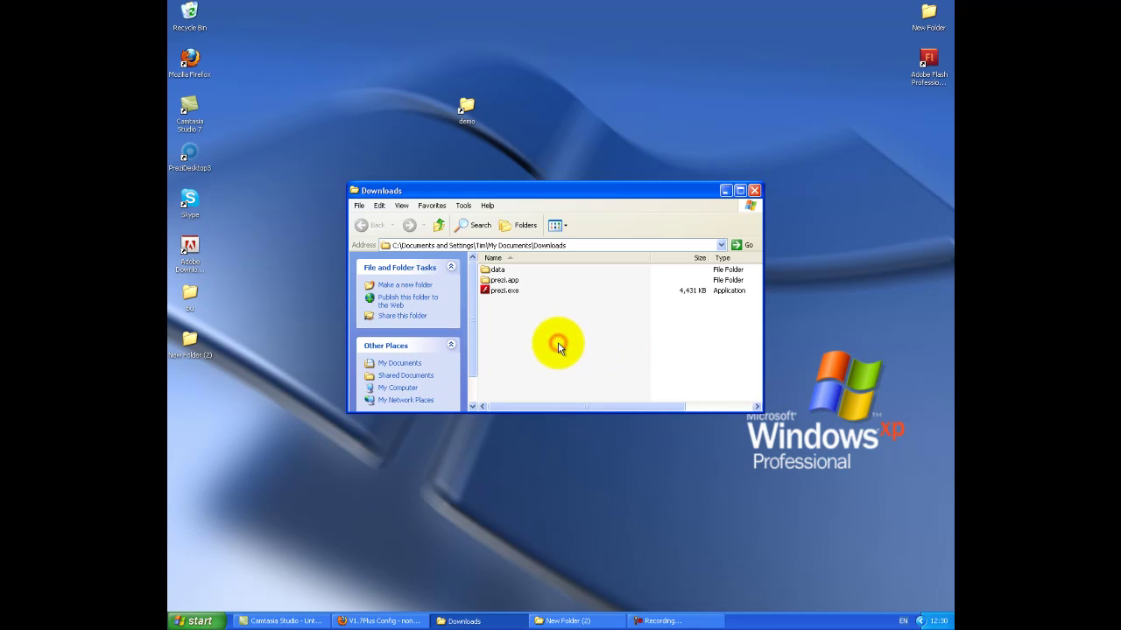
{"action": "right_click", "coordinate": [558, 346]}
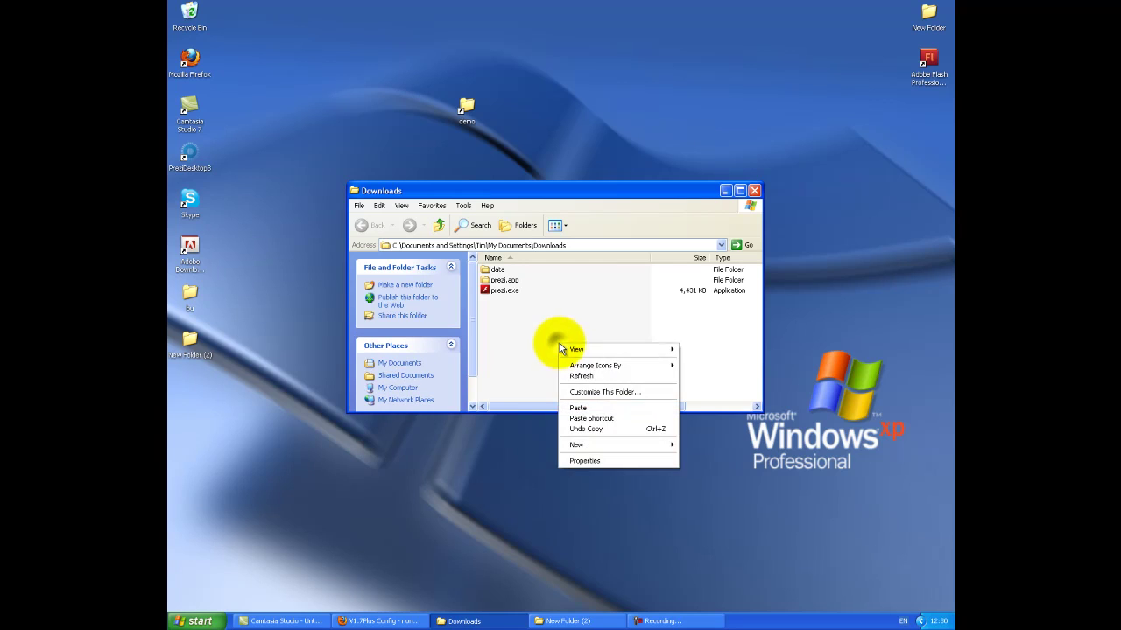
{"action": "left_click", "coordinate": [580, 409]}
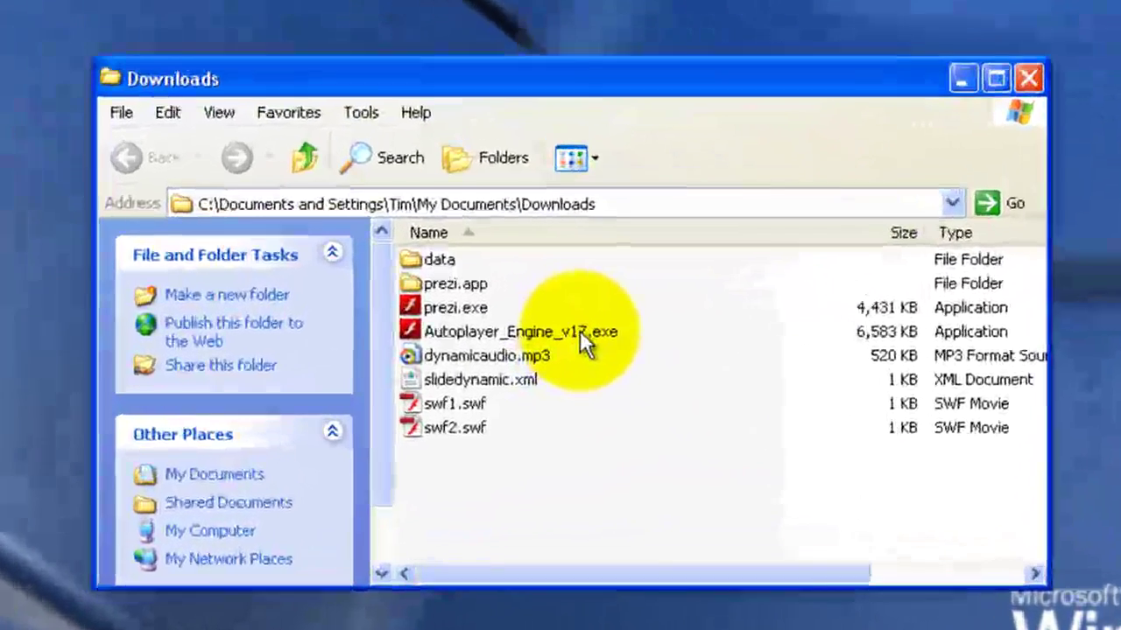
{"action": "mouse_move", "coordinate": [643, 403]}
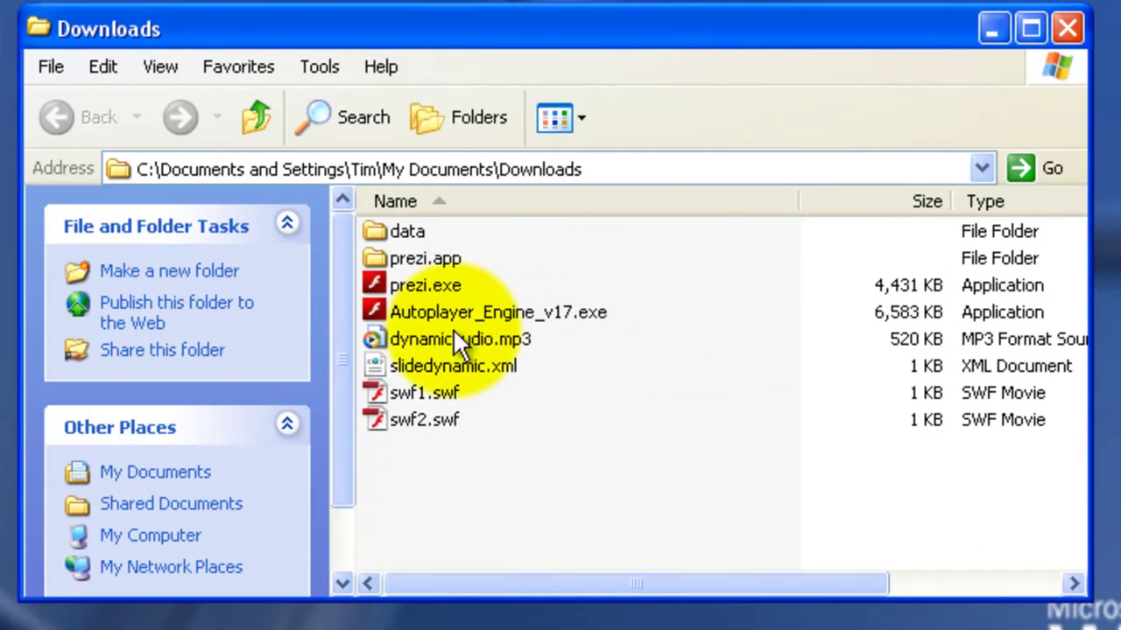
{"action": "mouse_move", "coordinate": [486, 317]}
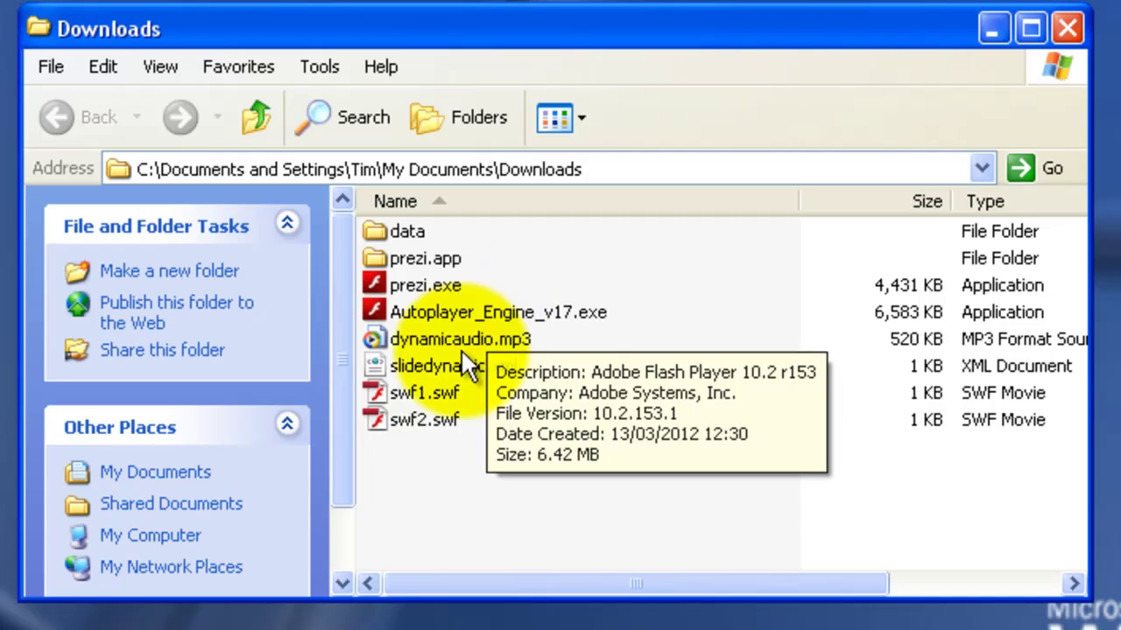
{"action": "mouse_move", "coordinate": [416, 336]}
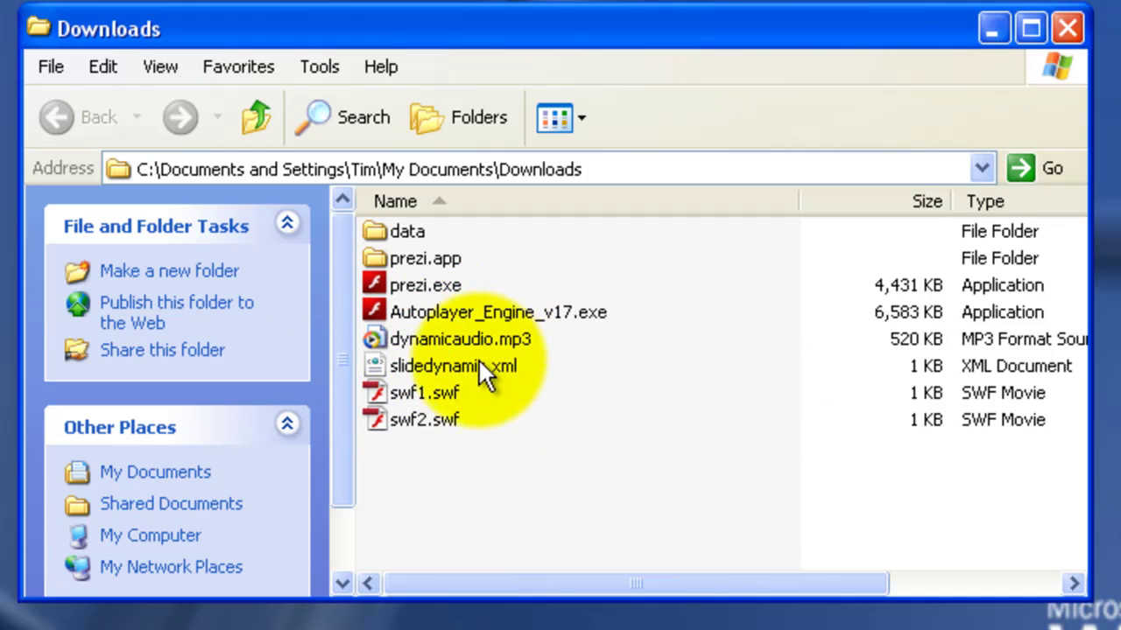
{"action": "mouse_move", "coordinate": [467, 362]}
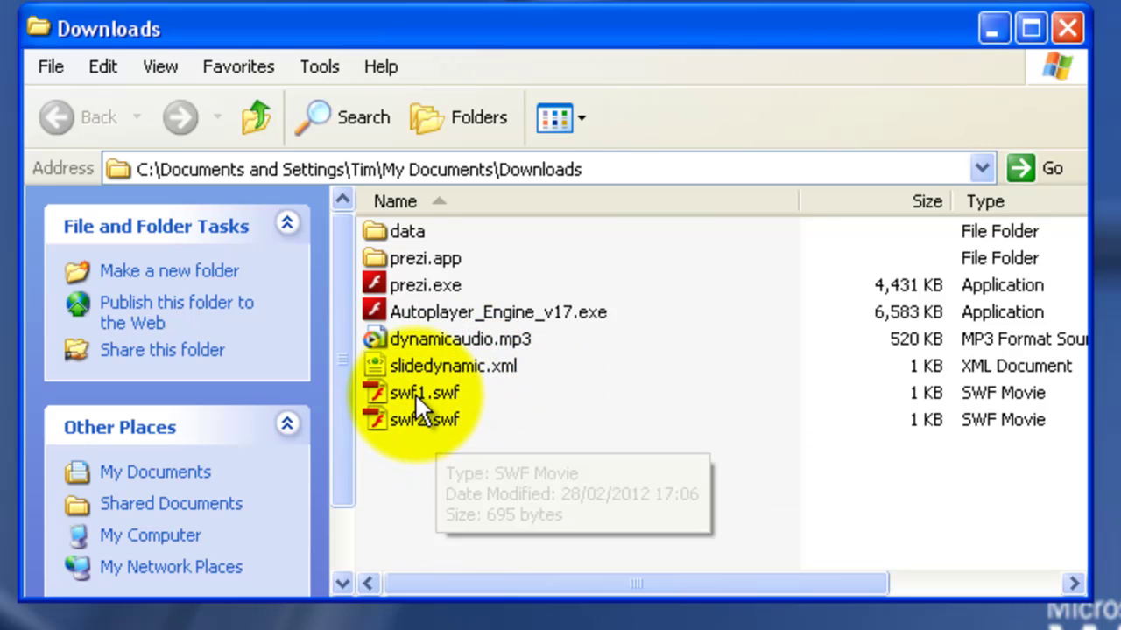
{"action": "mouse_move", "coordinate": [416, 399]}
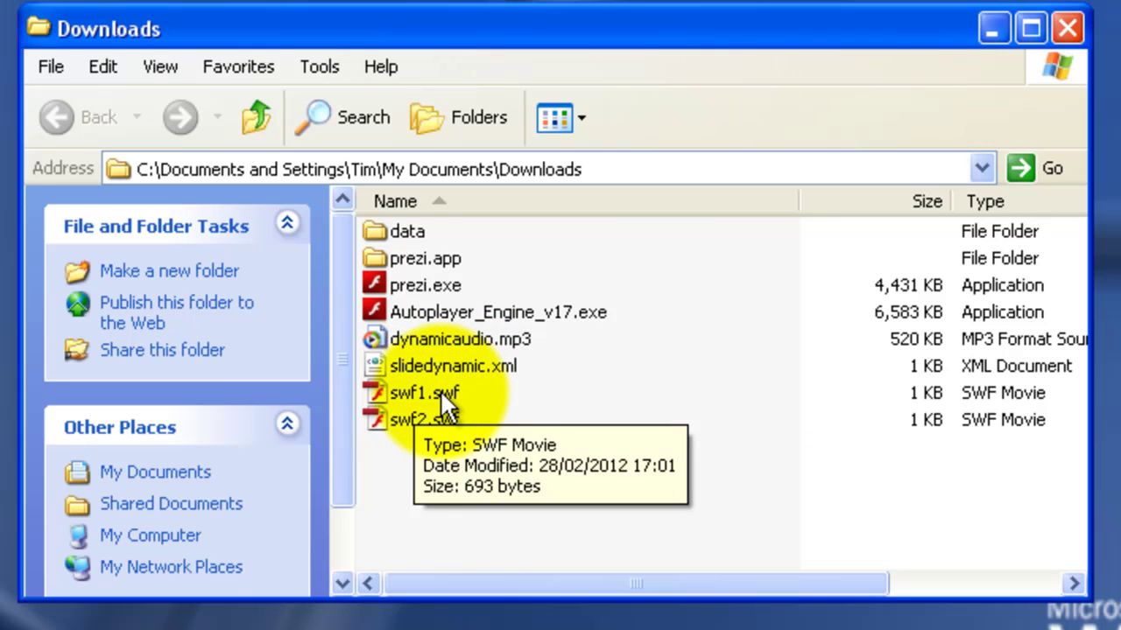
{"action": "mouse_move", "coordinate": [436, 419]}
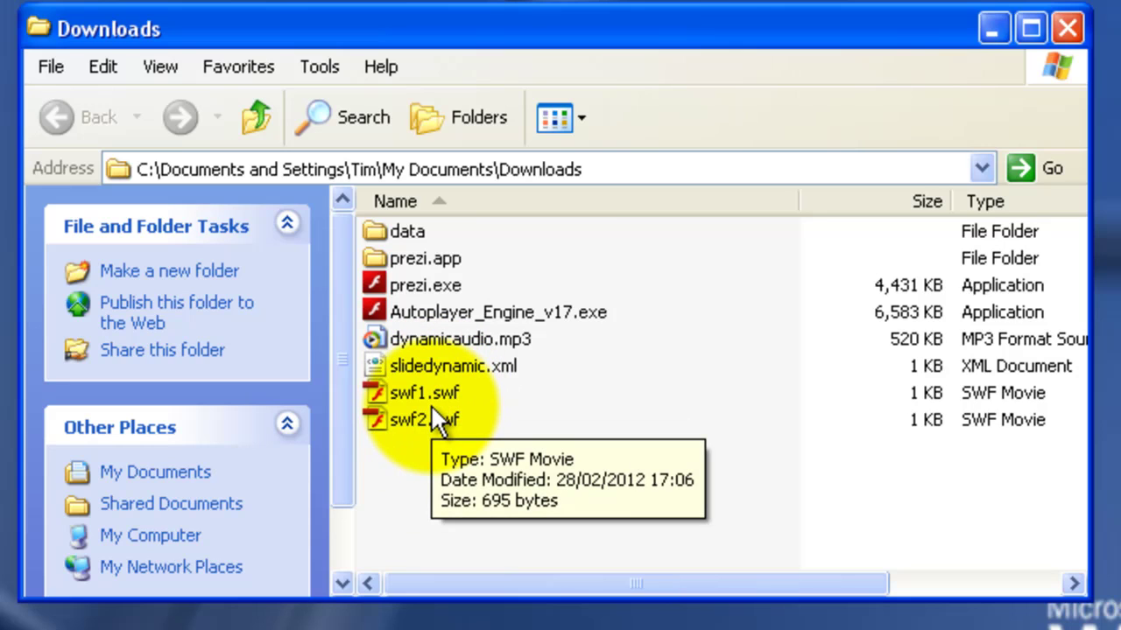
{"action": "mouse_move", "coordinate": [451, 312]}
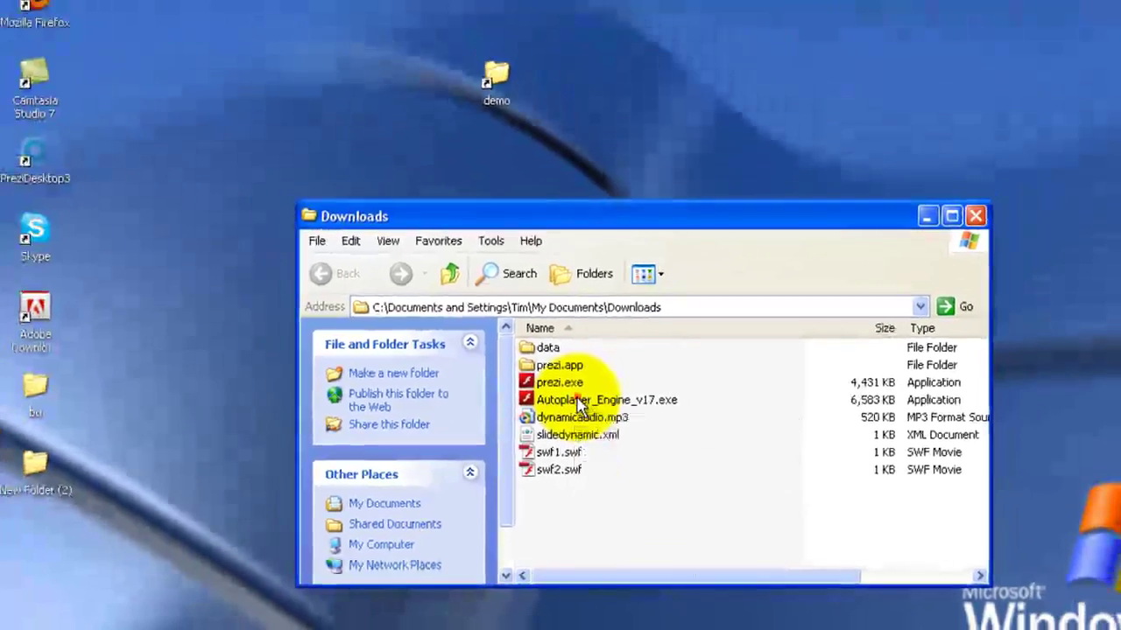
Launch Autoplayer_Engine_v17.exe in Flash Player and pause the presentation with Pause Me.
{"action": "left_click", "coordinate": [455, 313]}
{"action": "double_click", "coordinate": [580, 403]}
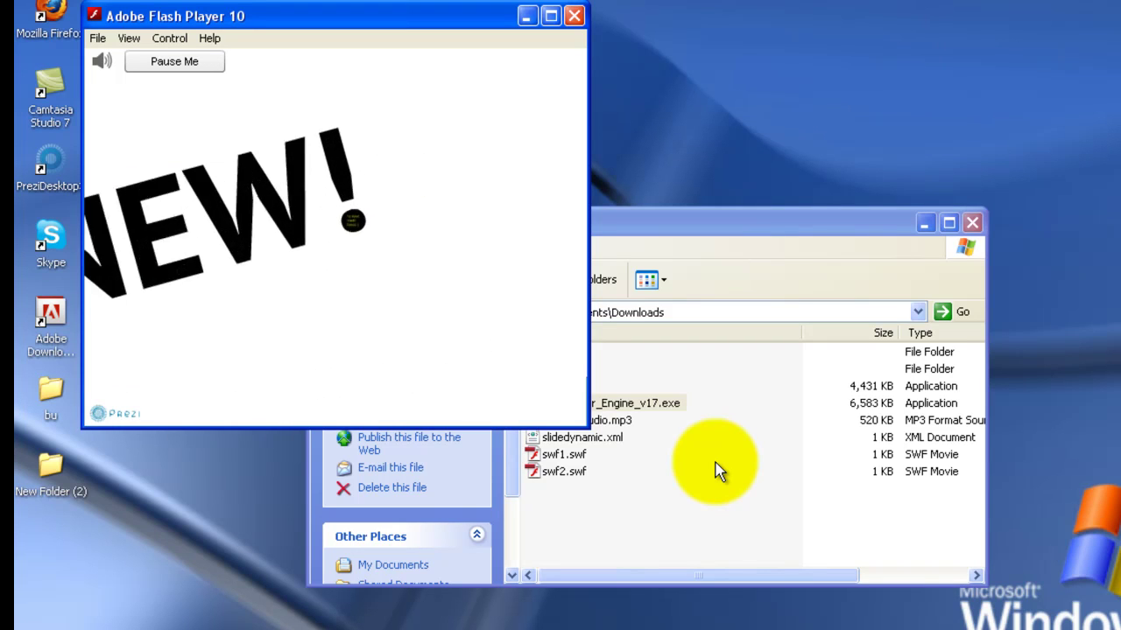
{"action": "left_click", "coordinate": [194, 63]}
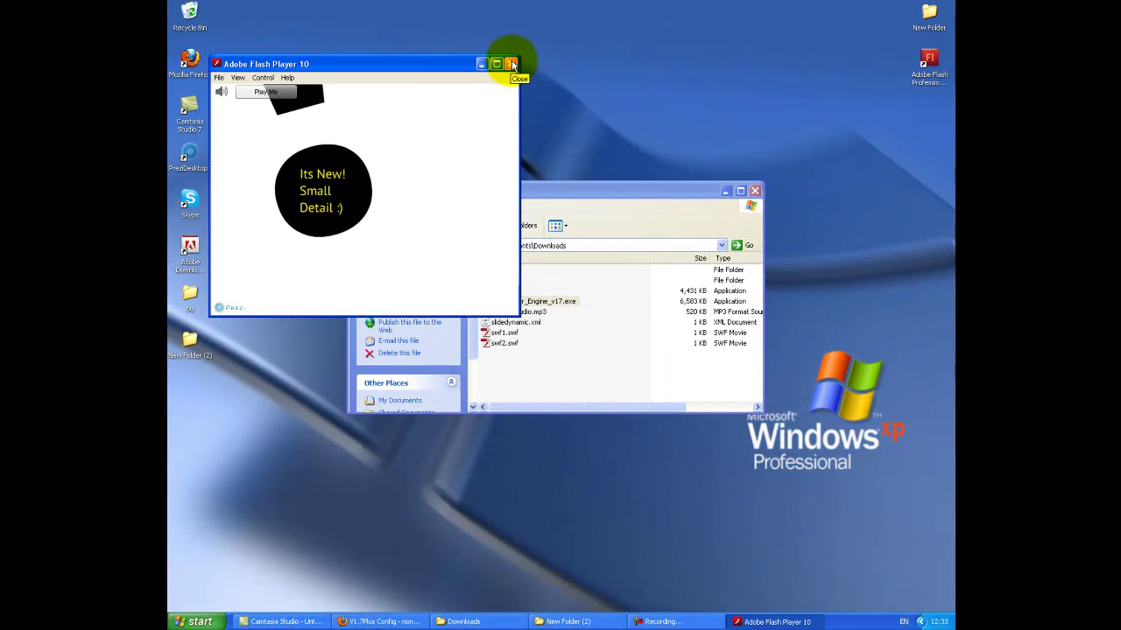
Close the Autoplayer player and show Firefox's Autoplayer Config Form at its External SWF fields.
{"action": "left_click", "coordinate": [512, 64]}
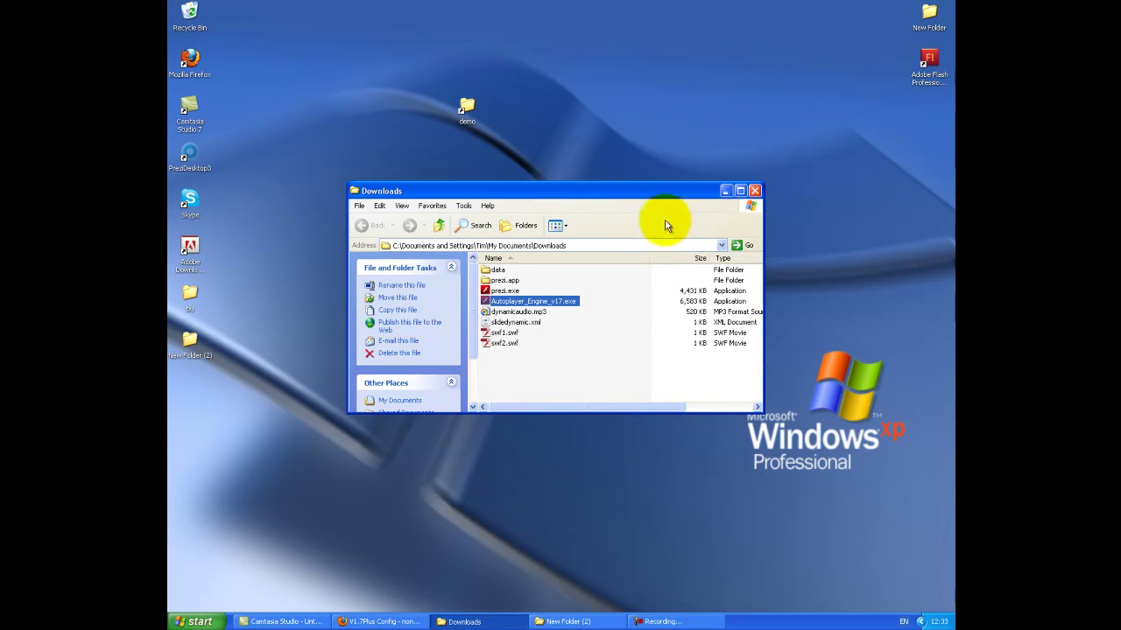
{"action": "left_click", "coordinate": [376, 622]}
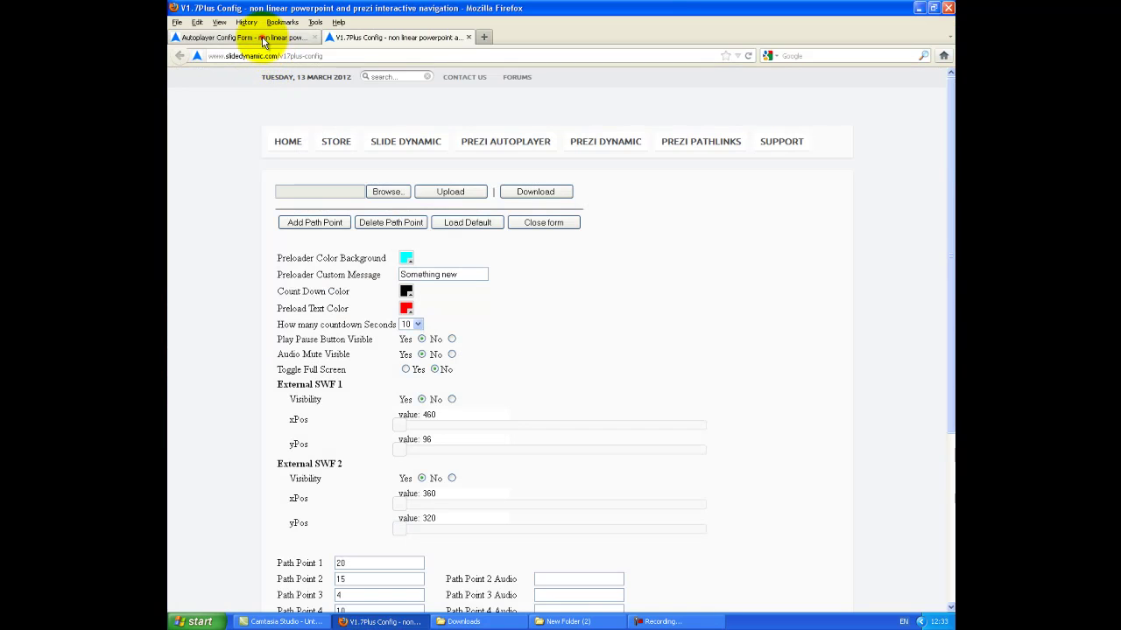
{"action": "left_click", "coordinate": [263, 38]}
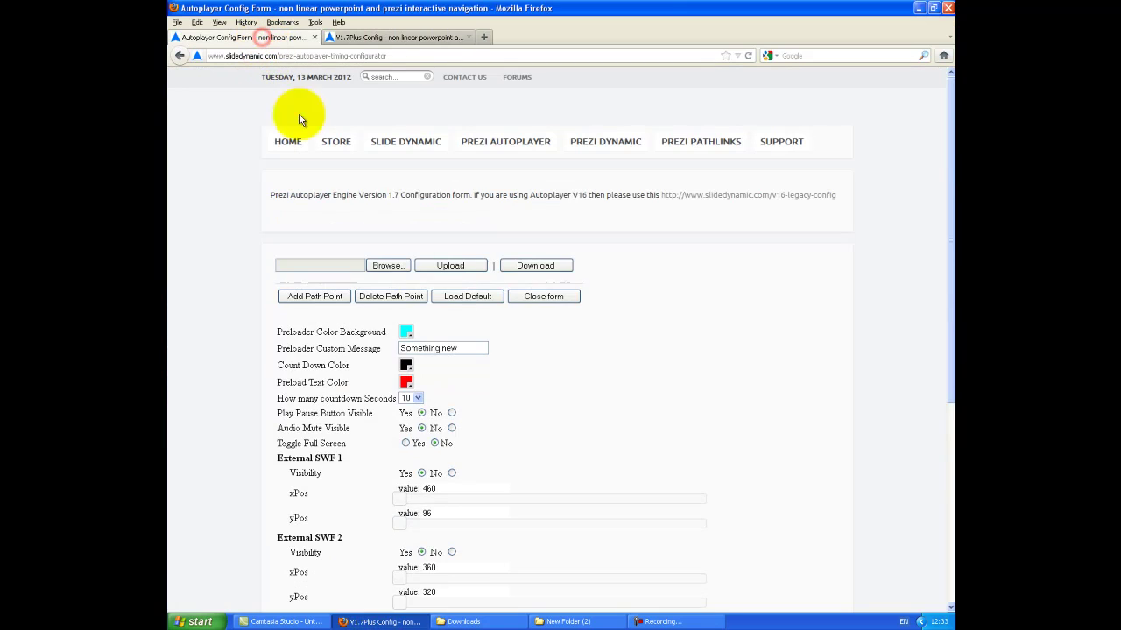
{"action": "left_click_drag", "start_coordinate": [951, 218], "coordinate": [952, 271]}
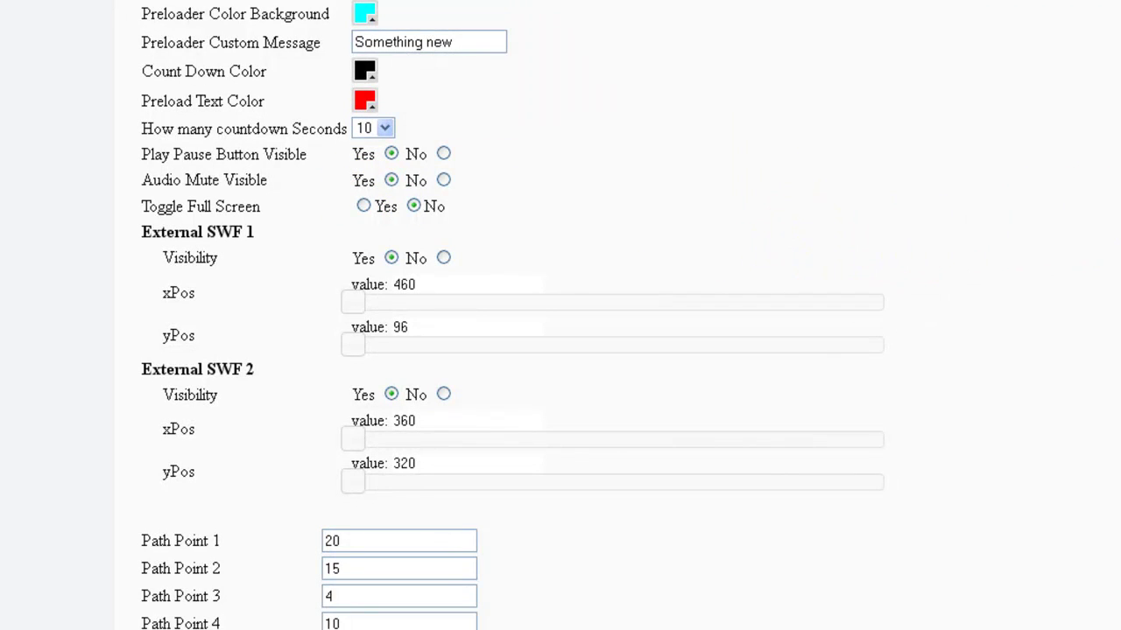
{"action": "scroll", "coordinate": [1101, 143], "scroll_direction": "down", "scroll_amount": 1}
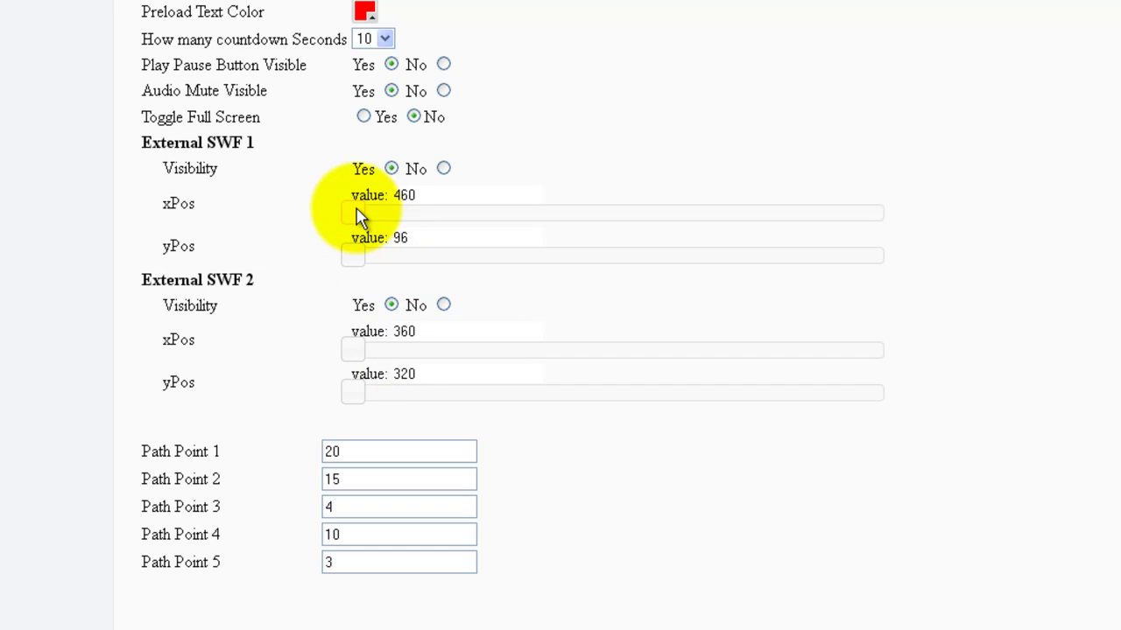
Slide External SWF 2 to xPos 1300, yPos 845 and External SWF 1 to xPos 678, yPos 360.
{"action": "left_click_drag", "start_coordinate": [357, 217], "coordinate": [442, 219]}
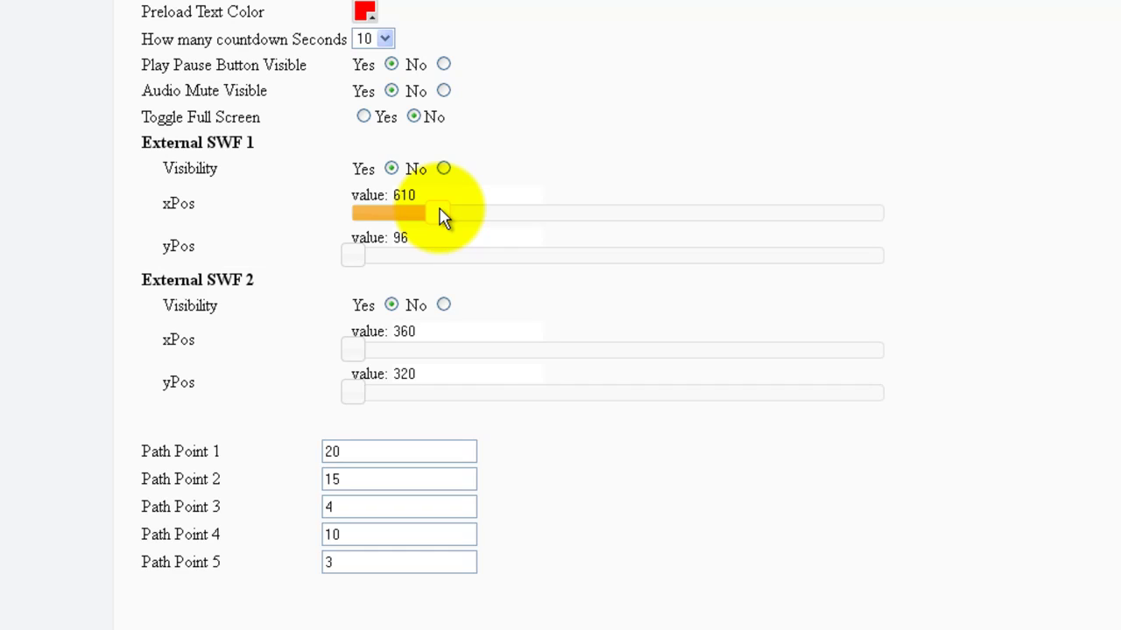
{"action": "left_click_drag", "start_coordinate": [442, 219], "coordinate": [344, 217]}
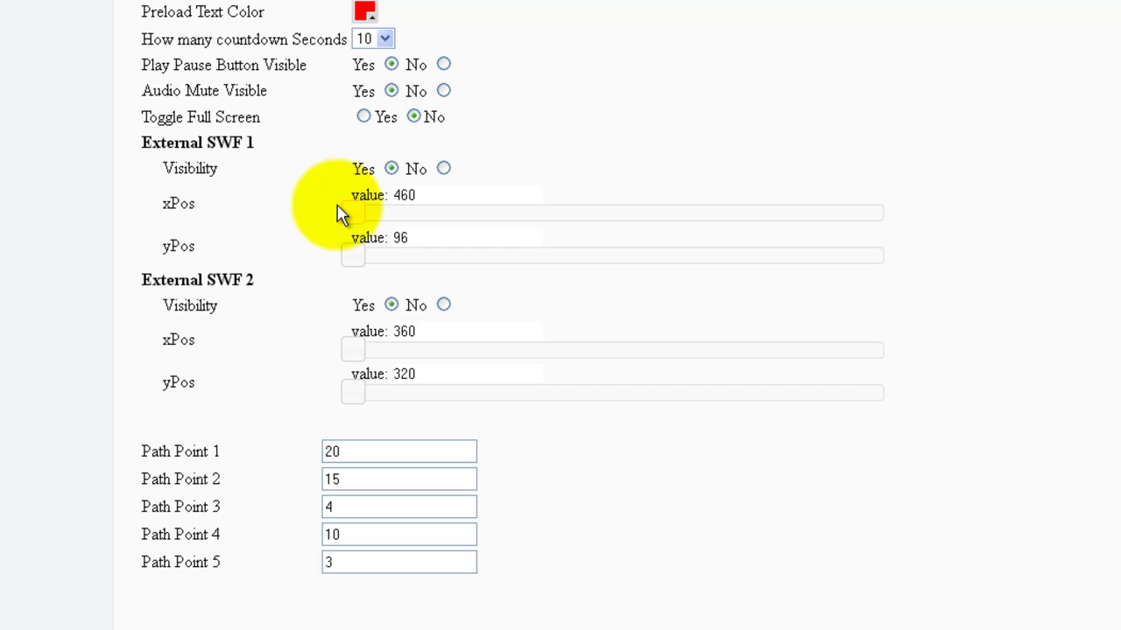
{"action": "left_click_drag", "start_coordinate": [351, 217], "coordinate": [961, 223]}
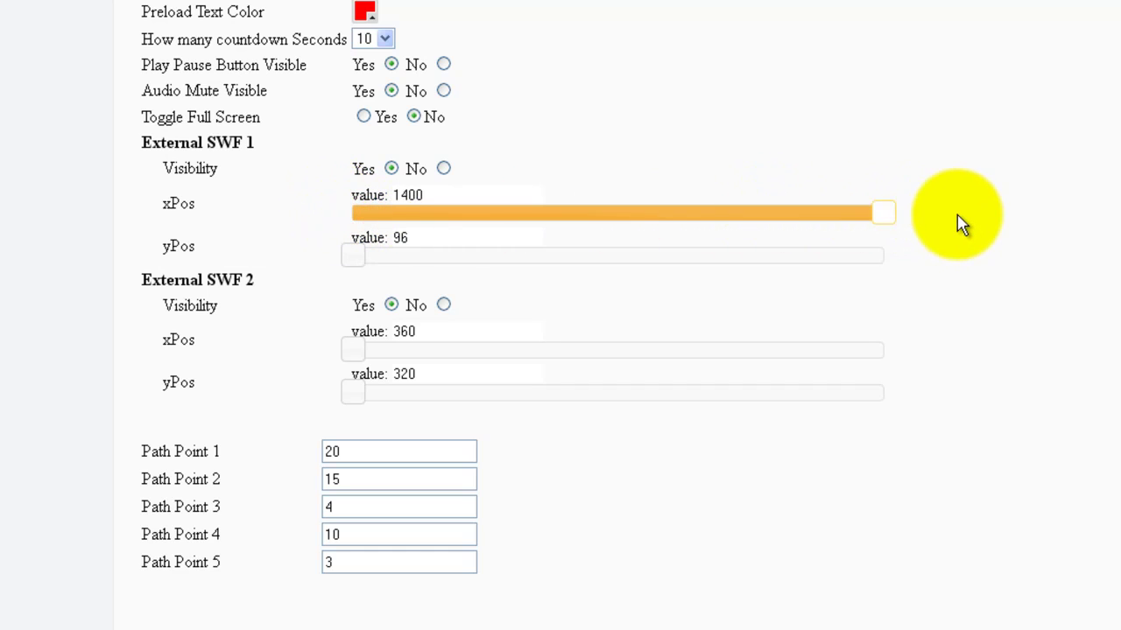
{"action": "left_click", "coordinate": [367, 253]}
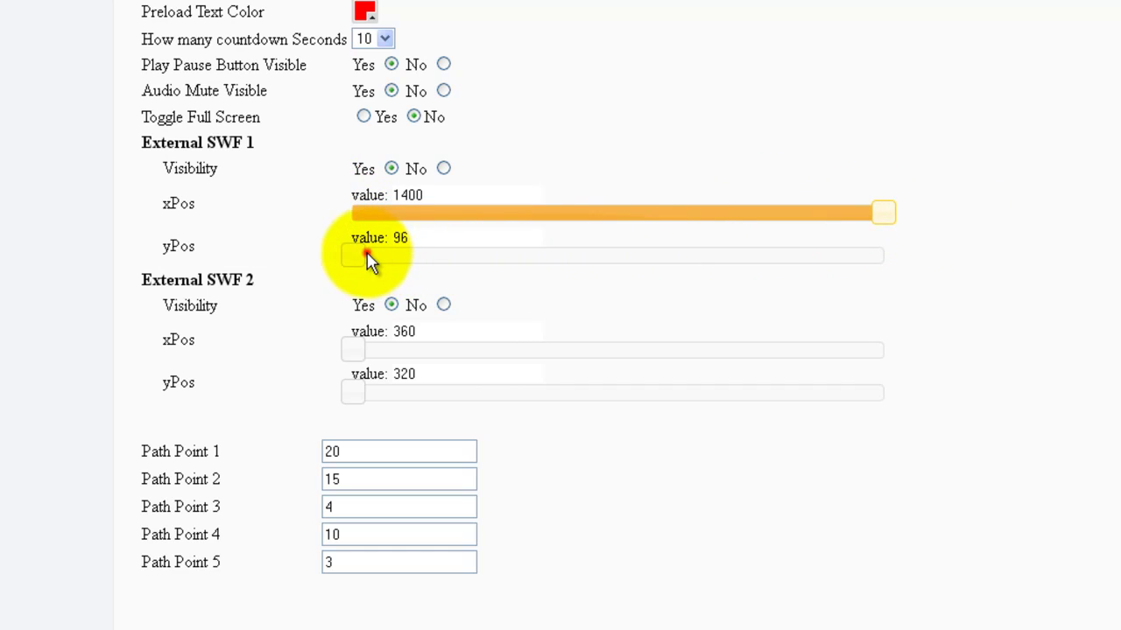
{"action": "left_click_drag", "start_coordinate": [369, 261], "coordinate": [858, 265]}
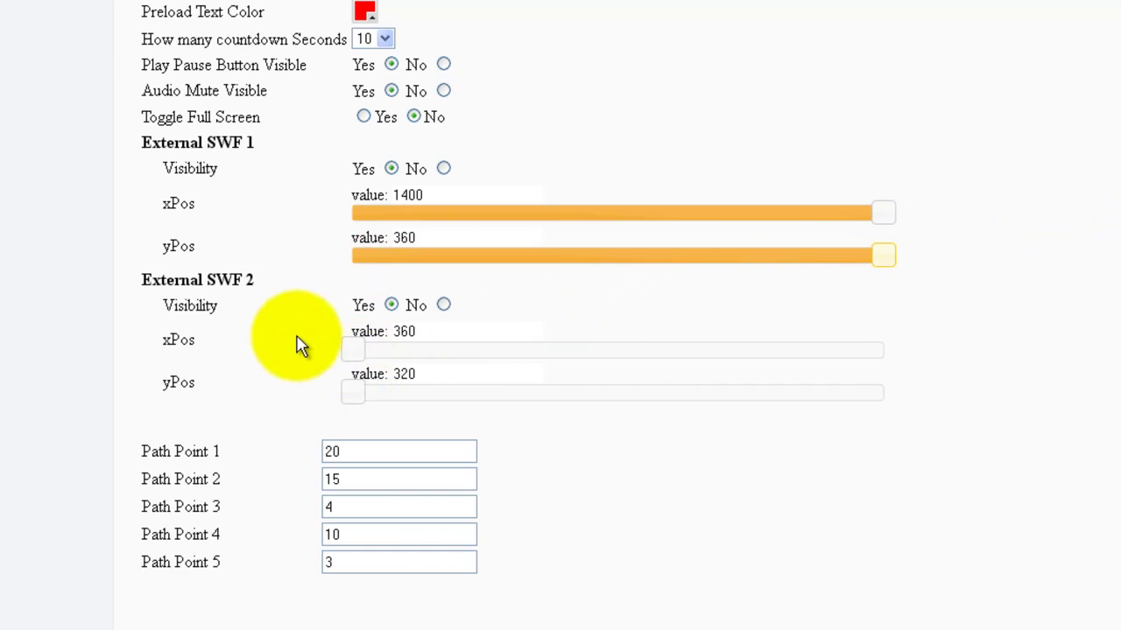
{"action": "left_click_drag", "start_coordinate": [353, 351], "coordinate": [980, 350]}
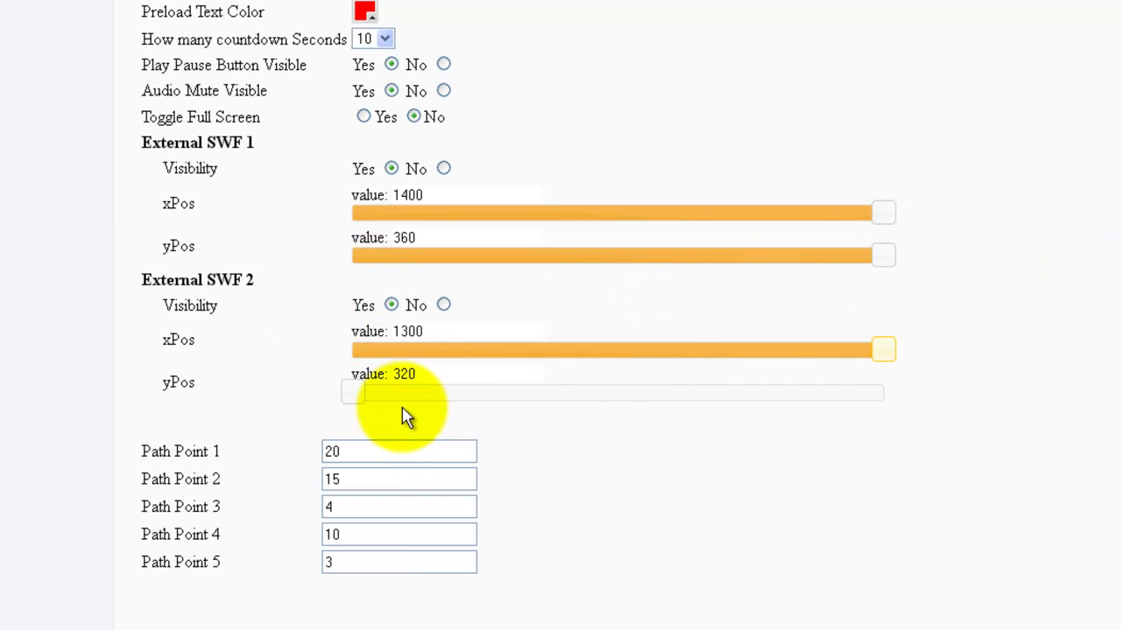
{"action": "left_click_drag", "start_coordinate": [359, 394], "coordinate": [946, 375]}
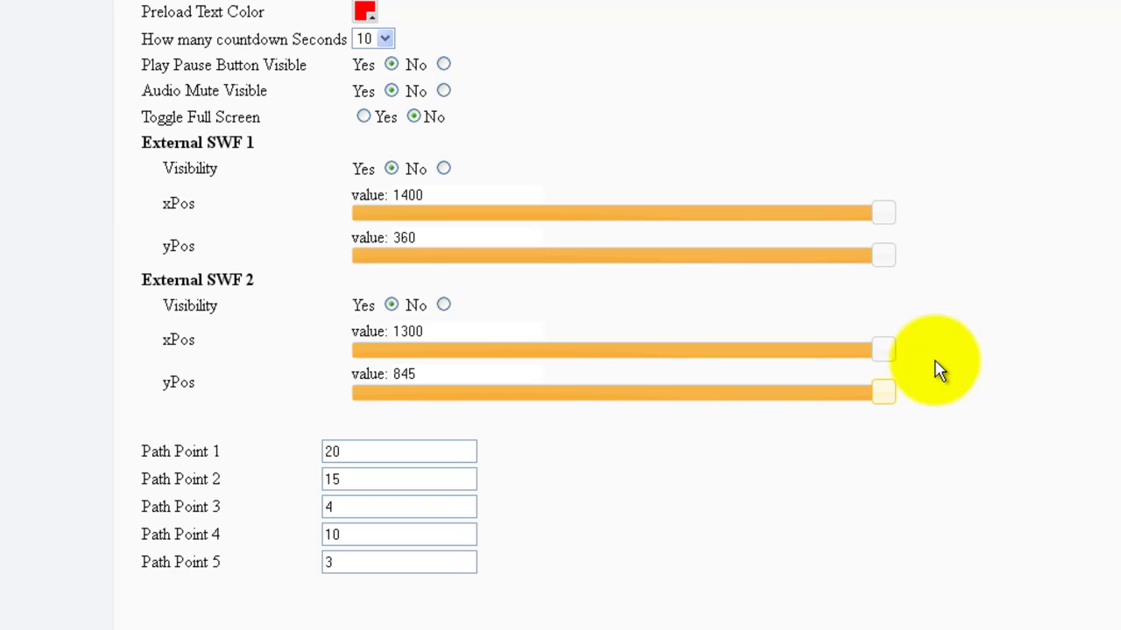
{"action": "left_click", "coordinate": [879, 214]}
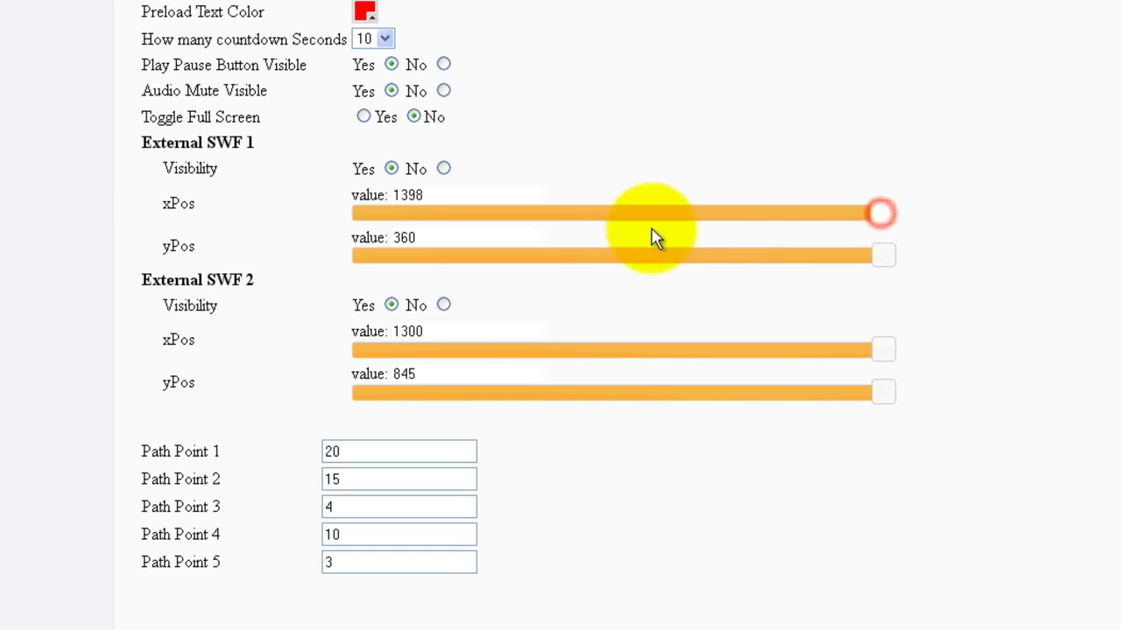
{"action": "left_click_drag", "start_coordinate": [657, 237], "coordinate": [475, 215]}
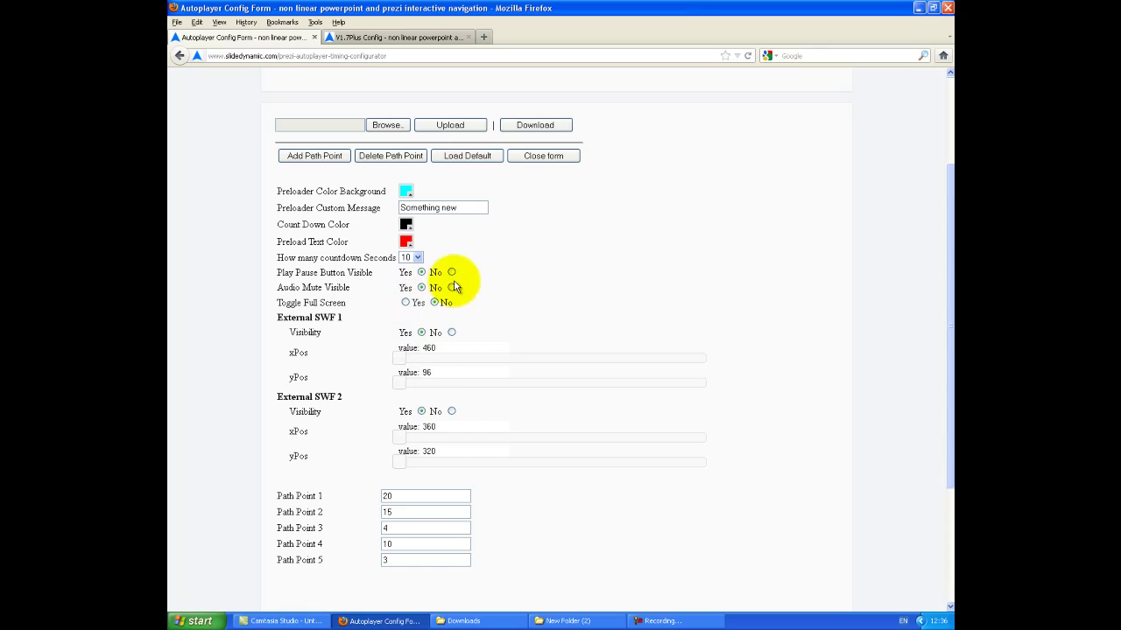
Switch to the V1.7Plus Config tab and scroll to the Path Point times and audio fields.
{"action": "left_click", "coordinate": [355, 39]}
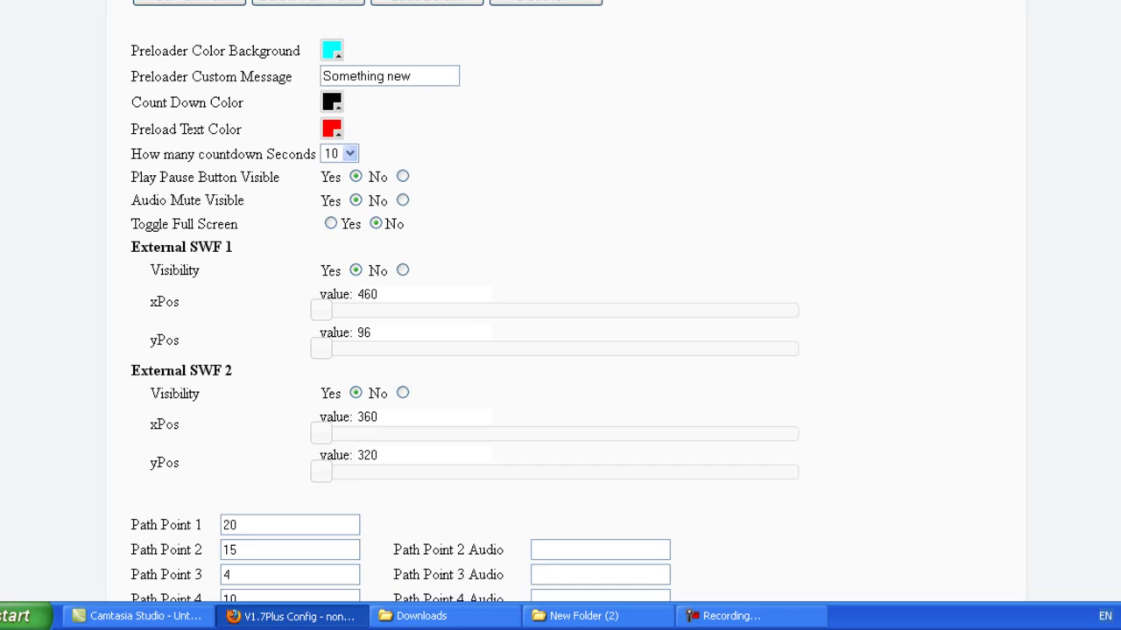
{"action": "scroll", "coordinate": [560, 297], "scroll_direction": "down", "scroll_amount": 6}
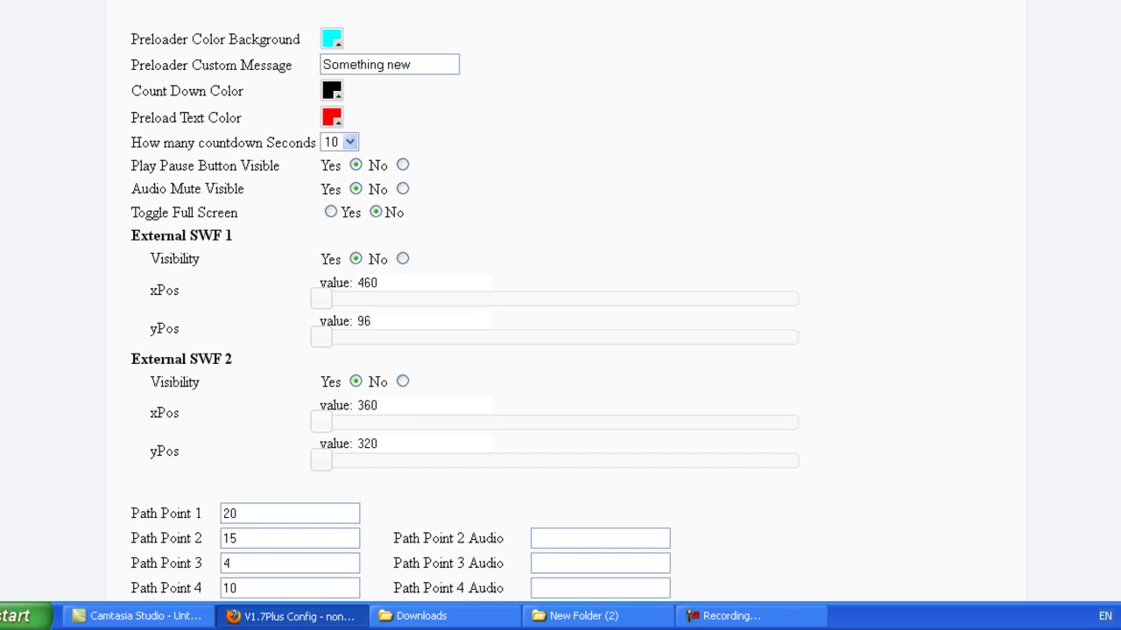
{"action": "scroll", "coordinate": [560, 298], "scroll_direction": "up", "scroll_amount": 2}
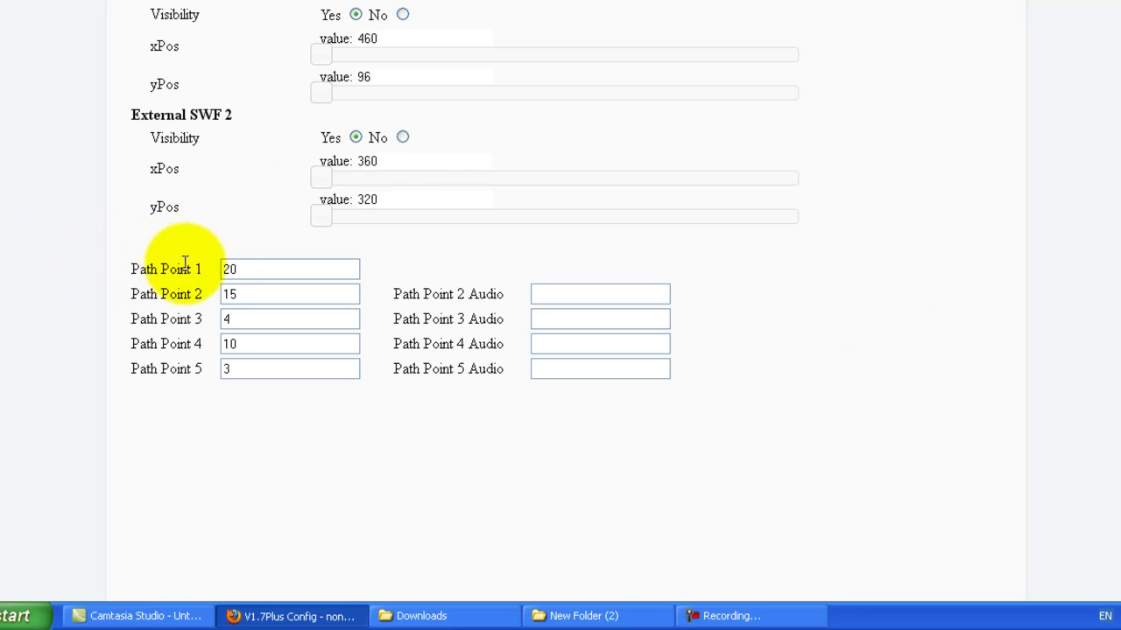
Enter hello.mp3 as Path Point 2's audio file.
{"action": "double_click", "coordinate": [259, 267]}
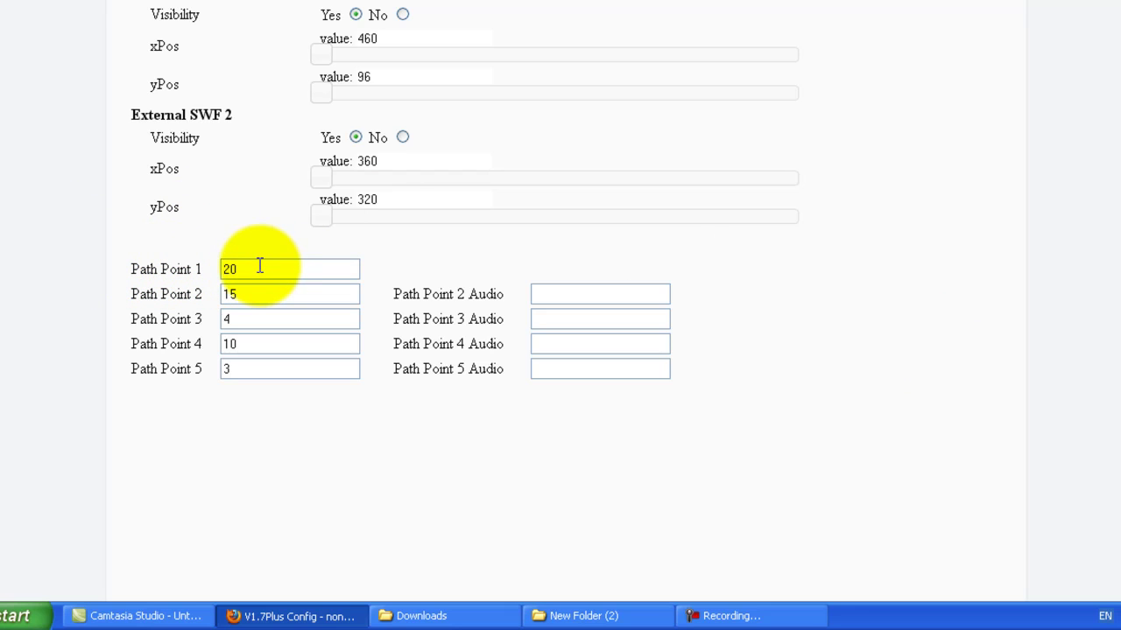
{"action": "left_click", "coordinate": [542, 291]}
{"action": "type", "text": "hello.mp3"}
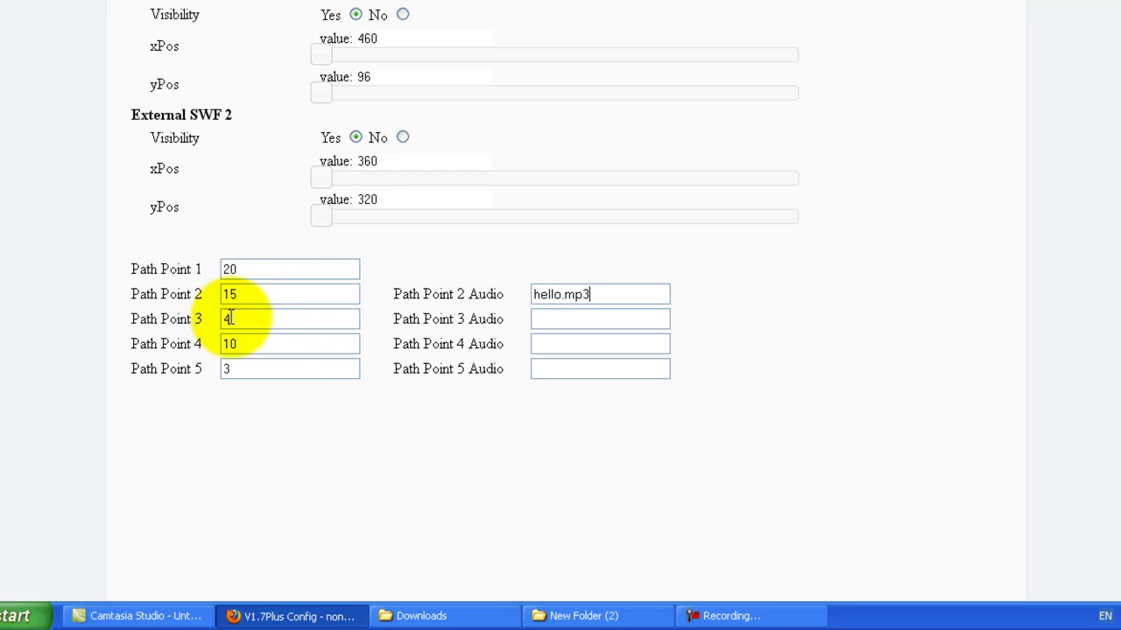
{"action": "left_click", "coordinate": [555, 313]}
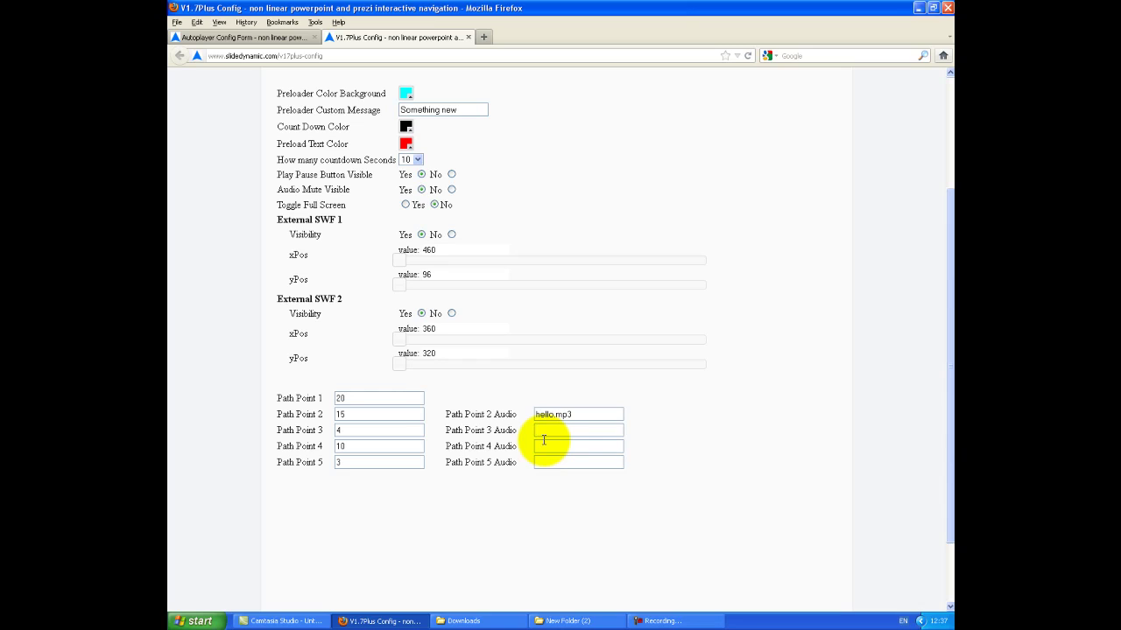
Replace Path Point 2's time of 15 with the sub-second value .1.
{"action": "left_click_drag", "start_coordinate": [365, 414], "coordinate": [335, 414]}
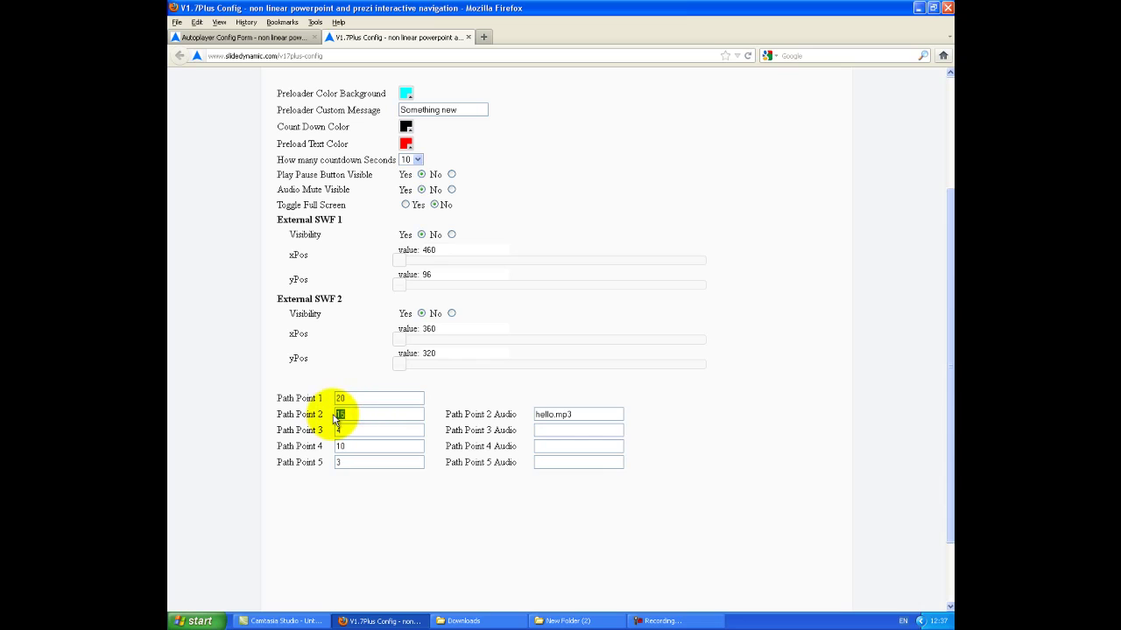
{"action": "type", "text": "1"}
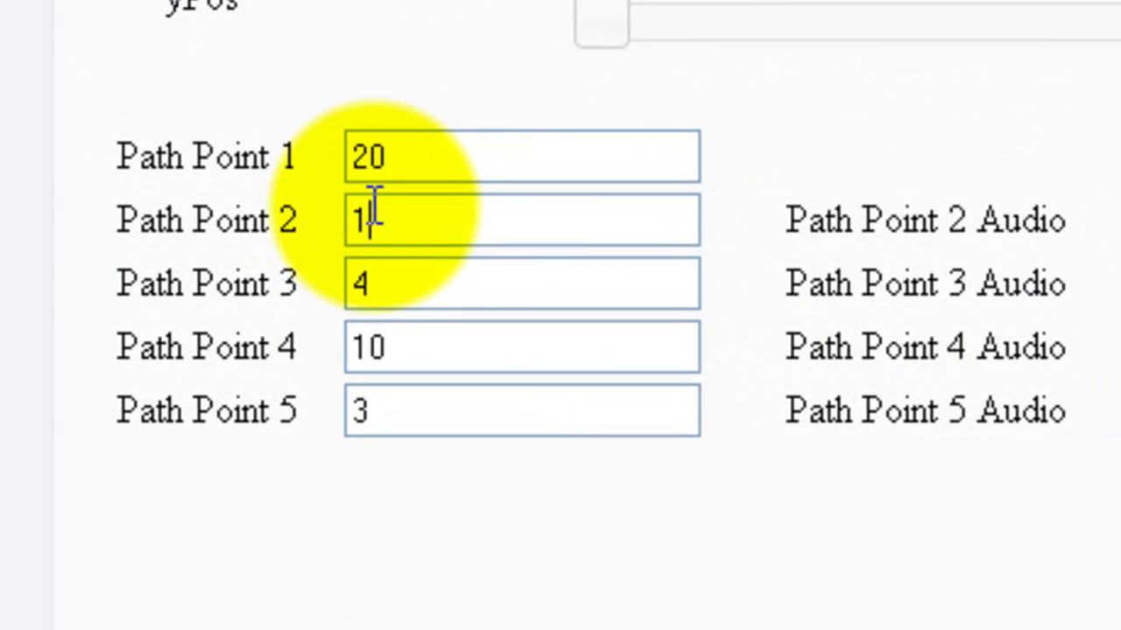
{"action": "double_click", "coordinate": [362, 195]}
{"action": "type", "text": ".1"}
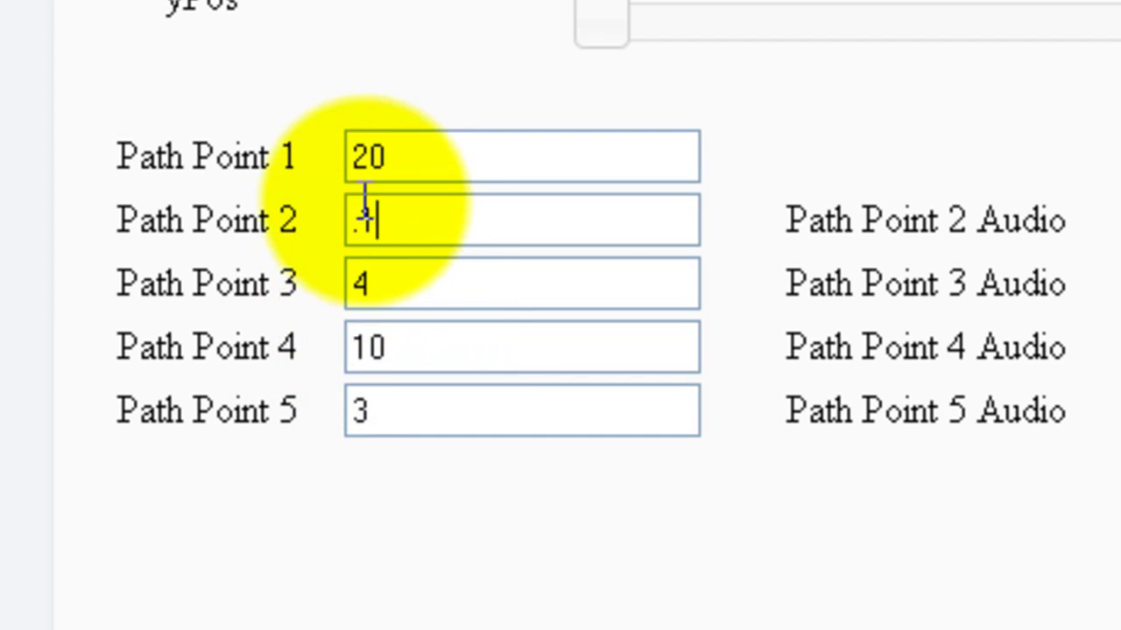
{"action": "left_click", "coordinate": [382, 226]}
{"action": "left_click_drag", "start_coordinate": [382, 226], "coordinate": [325, 231]}
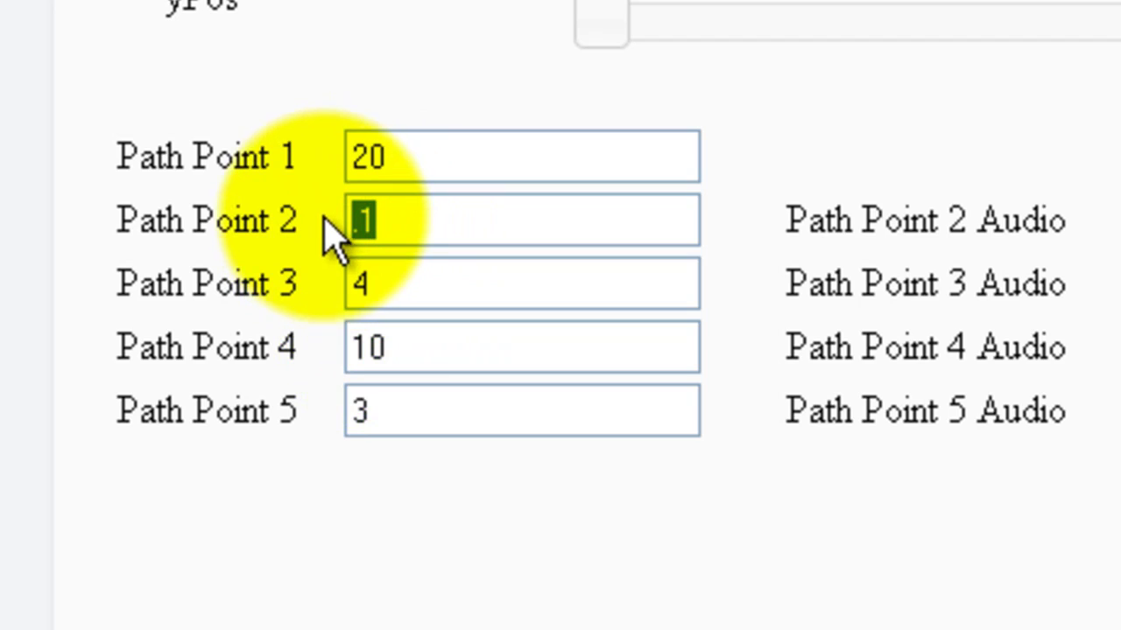